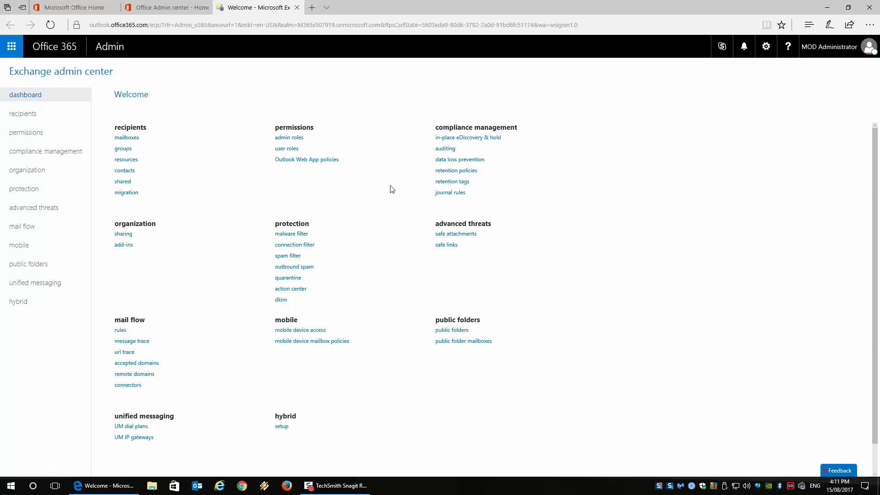
Go from the Office 365 home page through the Admin center's list of admin centers to the Exchange admin center.
mouse_move(77, 6)
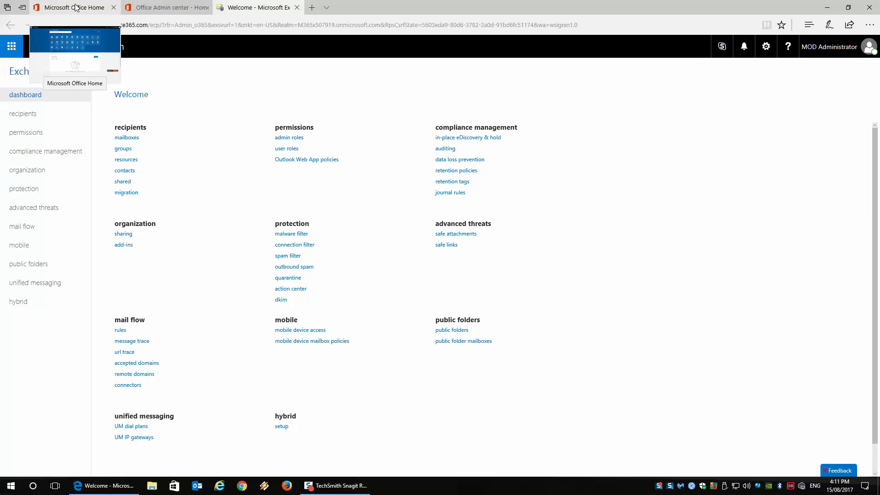
click(77, 7)
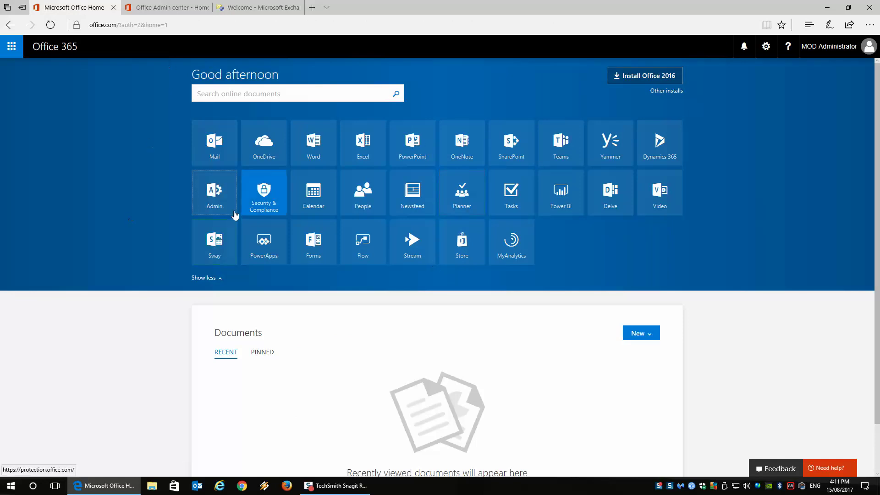
click(174, 8)
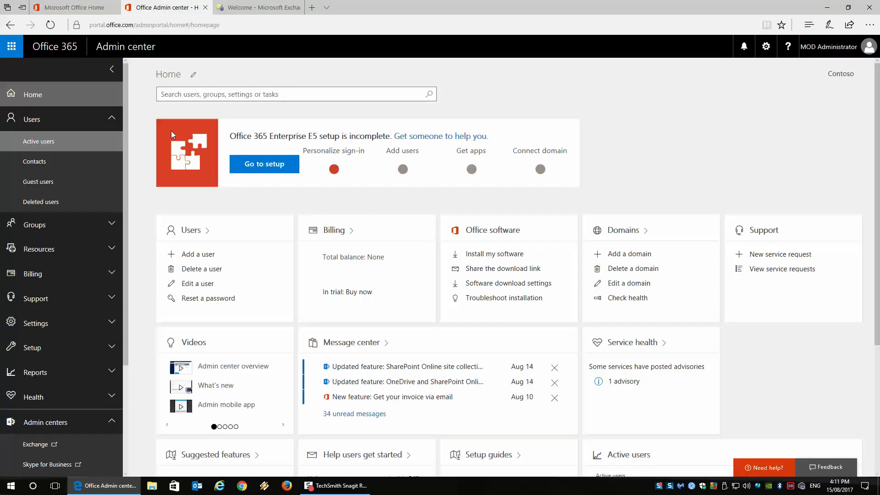
scroll(137, 256, down, 3)
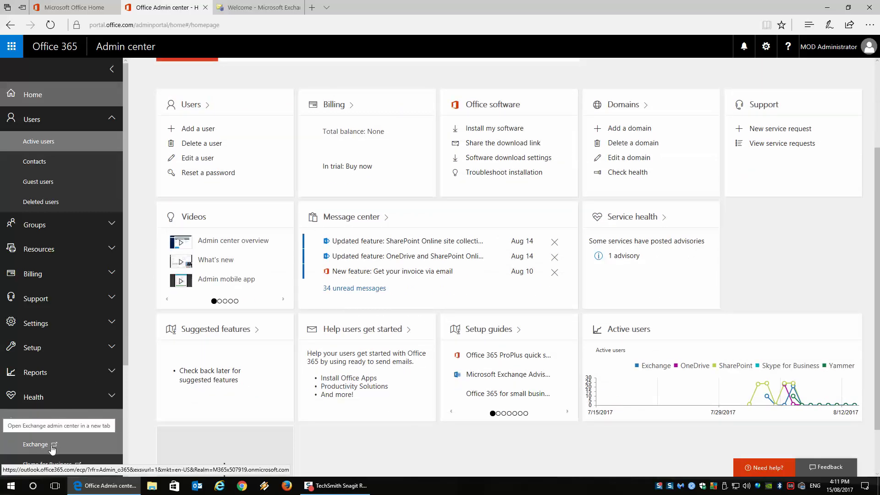
scroll(52, 447, down, 3)
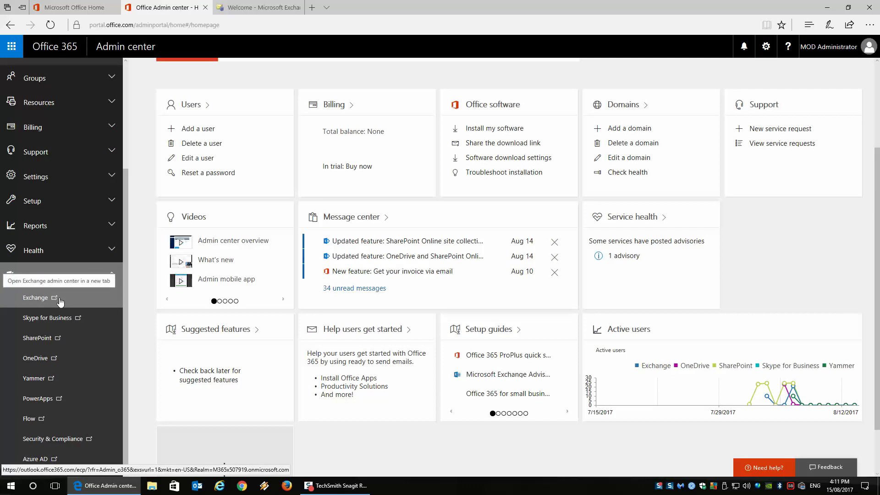
click(60, 300)
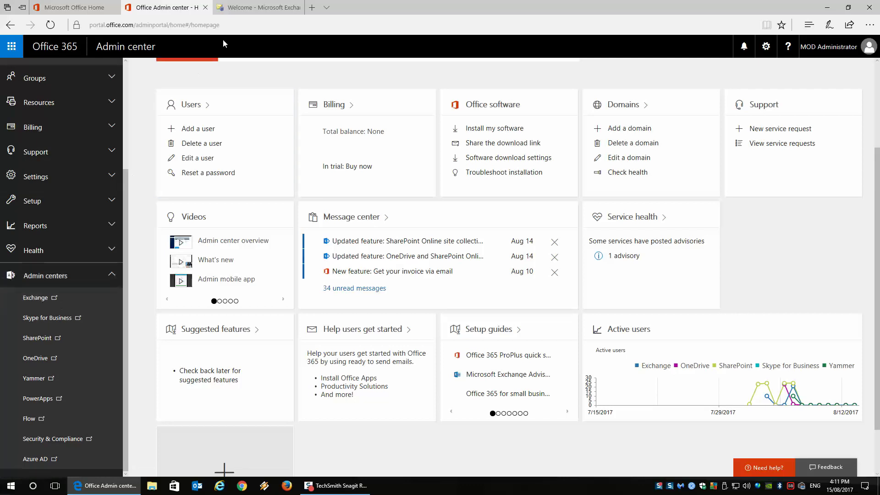
click(235, 9)
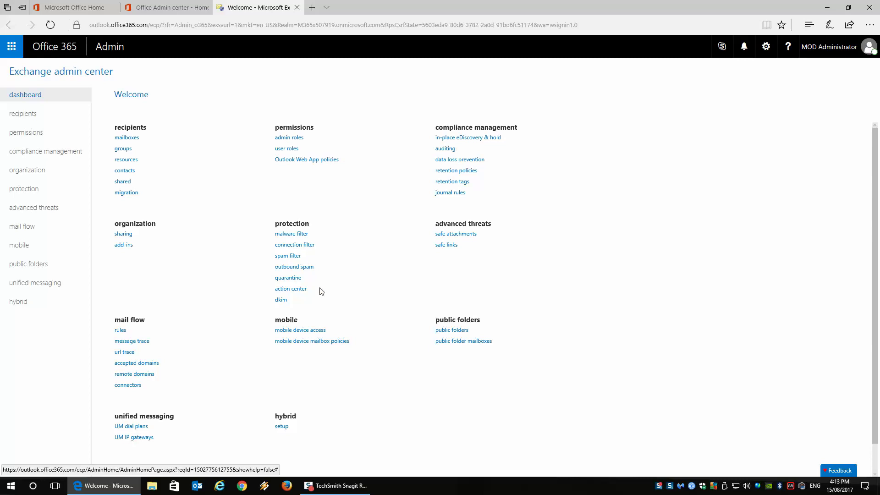
Start a new safe attachments policy under advanced threats and maximize its form window.
click(460, 235)
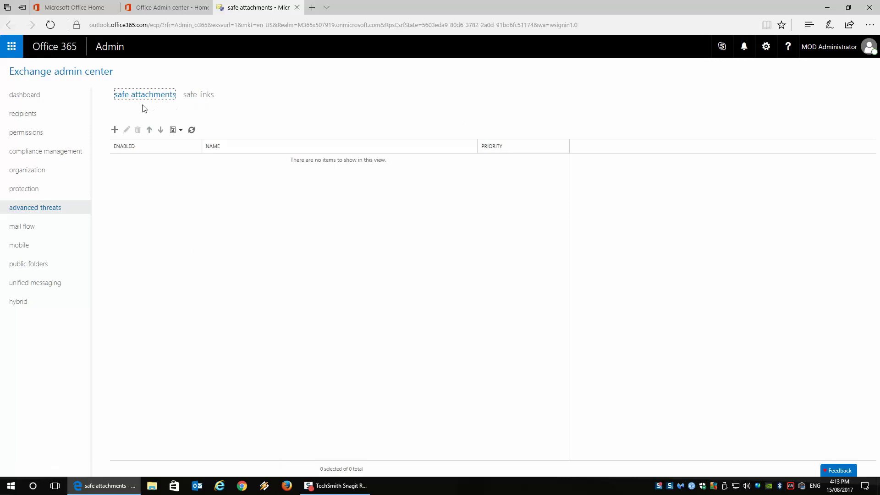
click(114, 130)
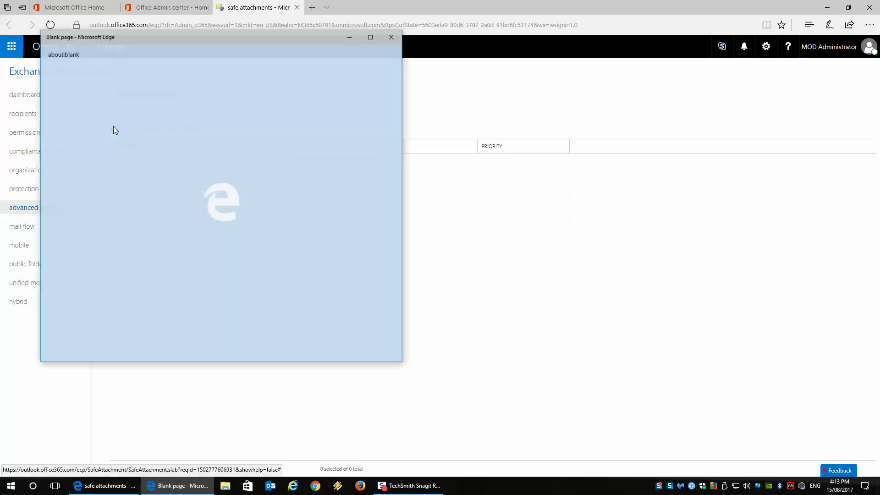
click(371, 37)
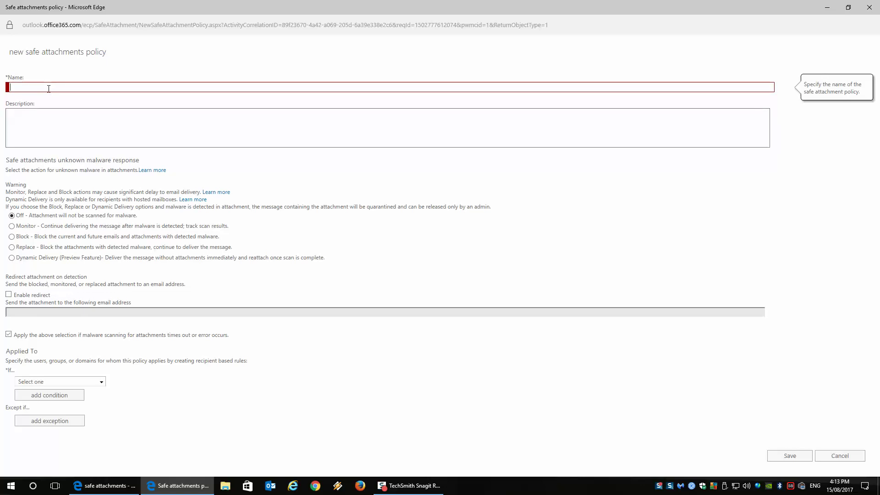
Name the policy "block attachments" and give it the description "block dodgy attachments".
text(block attachments)
click(41, 114)
text(blacok)
key(BackSpace)
key(BackSpace)
key(BackSpace)
key(BackSpace)
text(ock do)
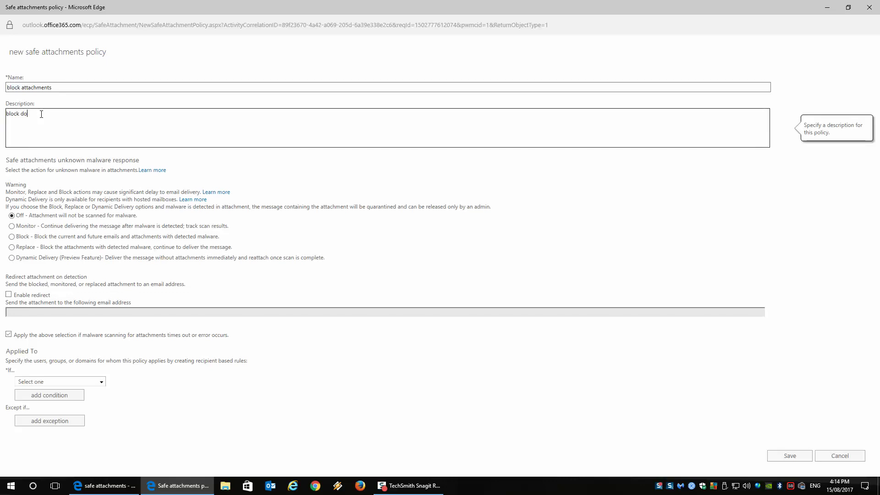
text(dgy s)
text(ttachme)
text(nts)
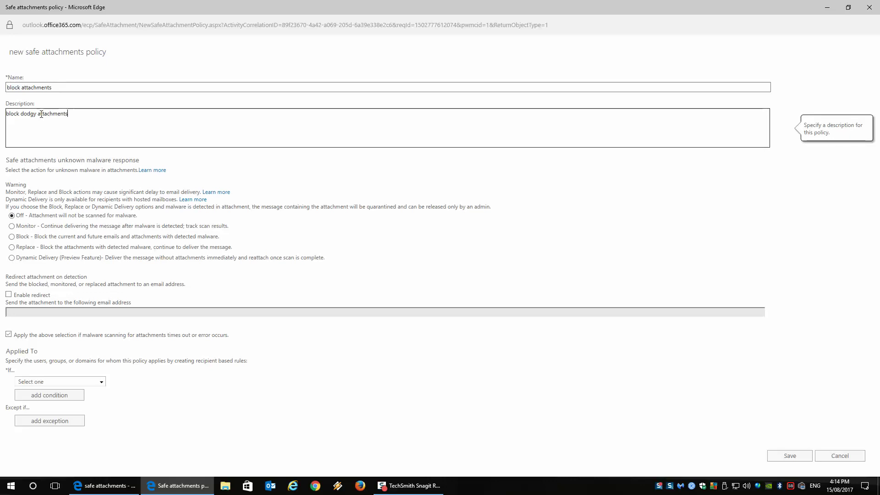
Set the unknown malware response to Block and apply the policy to the recipient domain M365x507919.onmicrosoft.com.
click(13, 238)
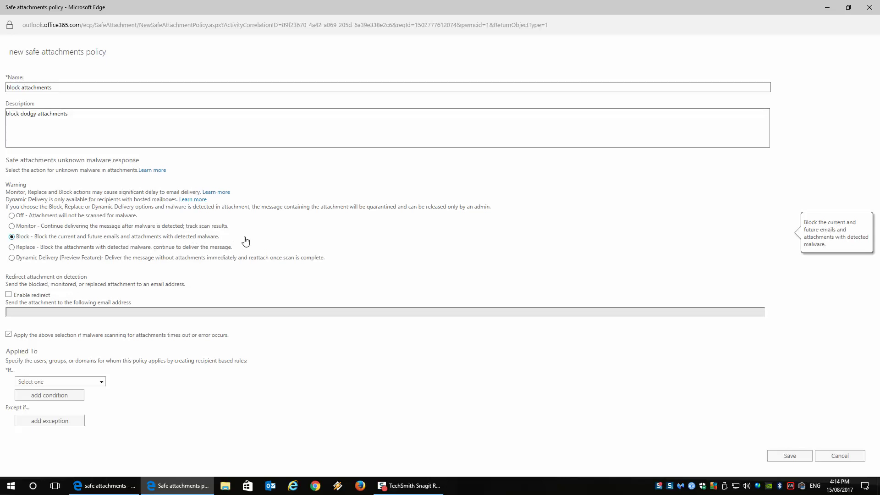
click(95, 382)
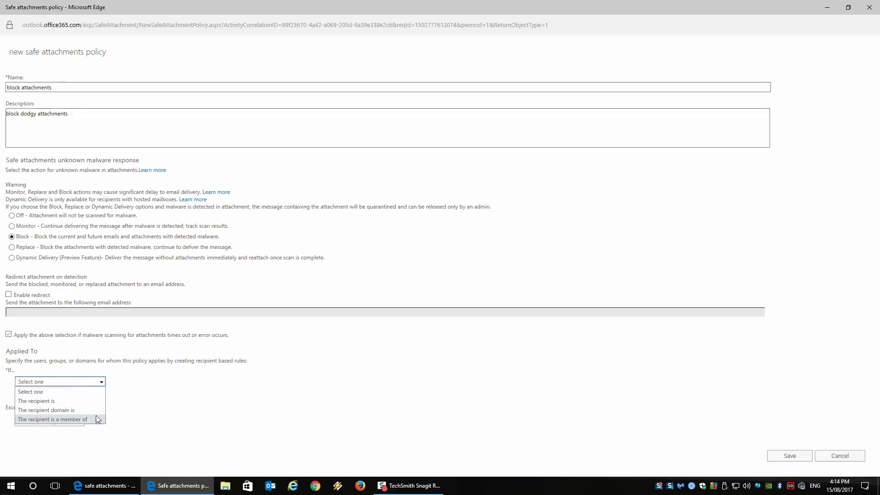
click(73, 411)
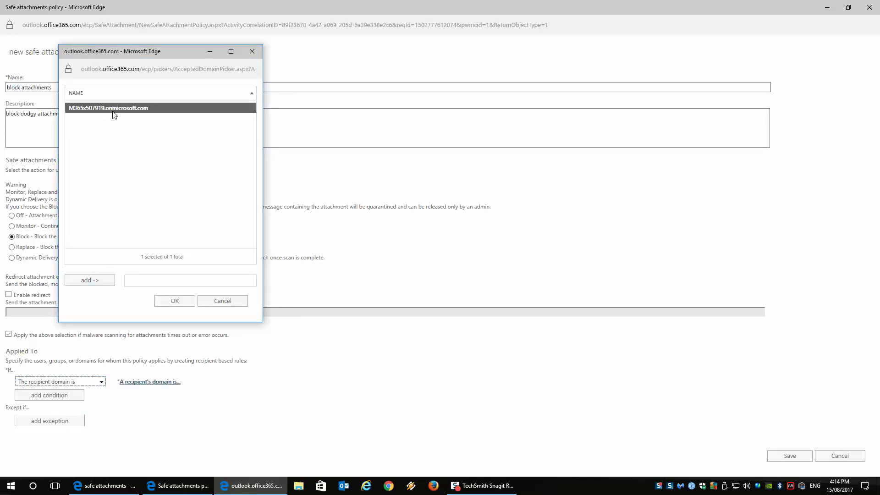
click(92, 281)
click(173, 301)
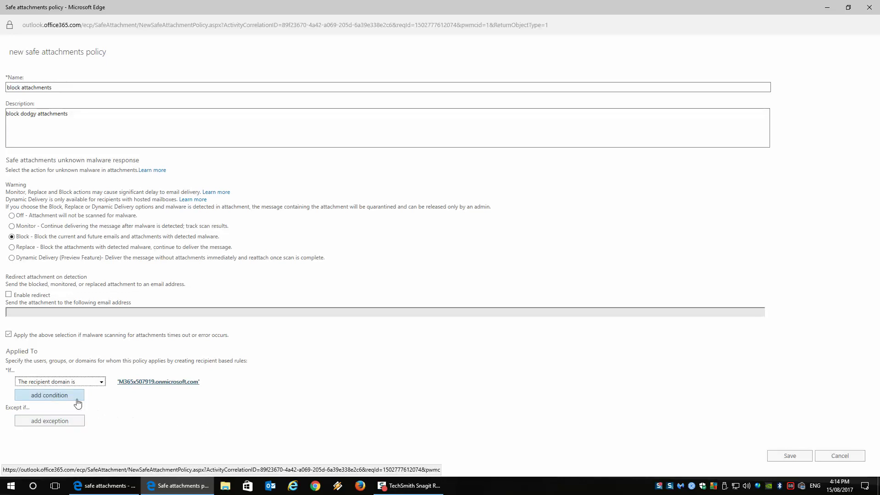
Save the new safe attachments policy and acknowledge the warnings about enabling redirect.
click(797, 460)
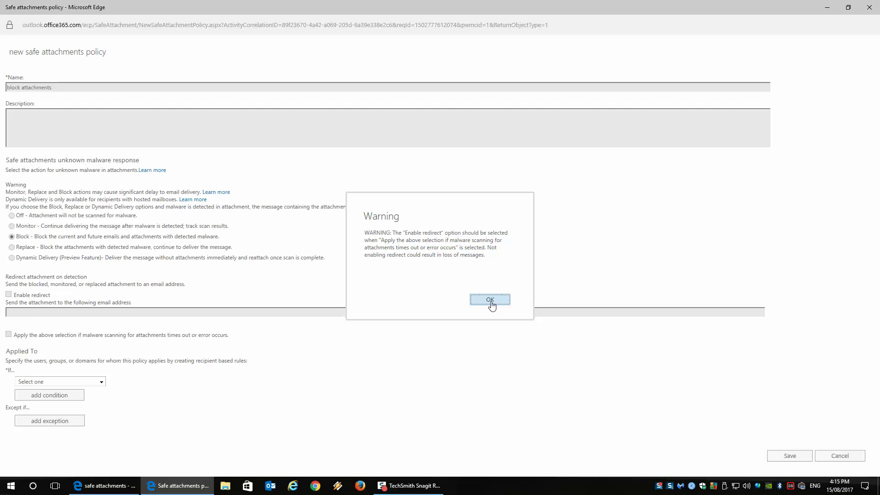
click(490, 300)
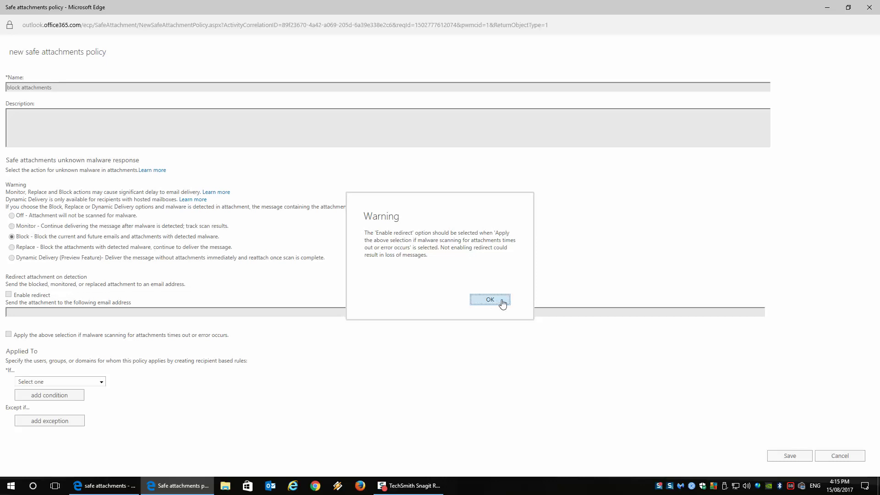
click(491, 302)
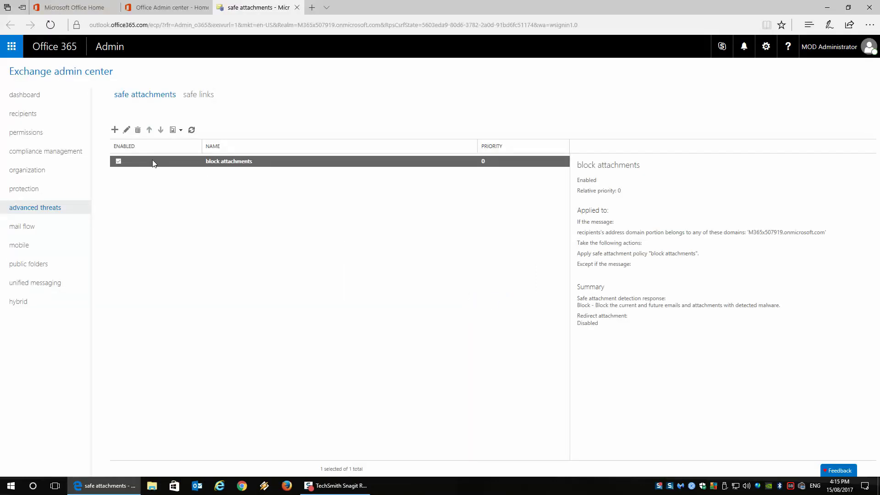
Open the Default safe links policy for the entire organization, review its blocked URLs and content settings, and save it.
click(193, 97)
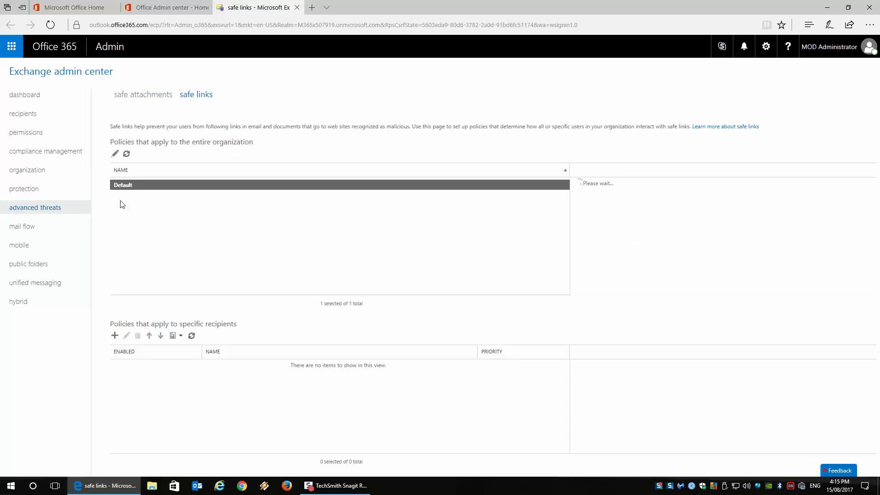
click(115, 155)
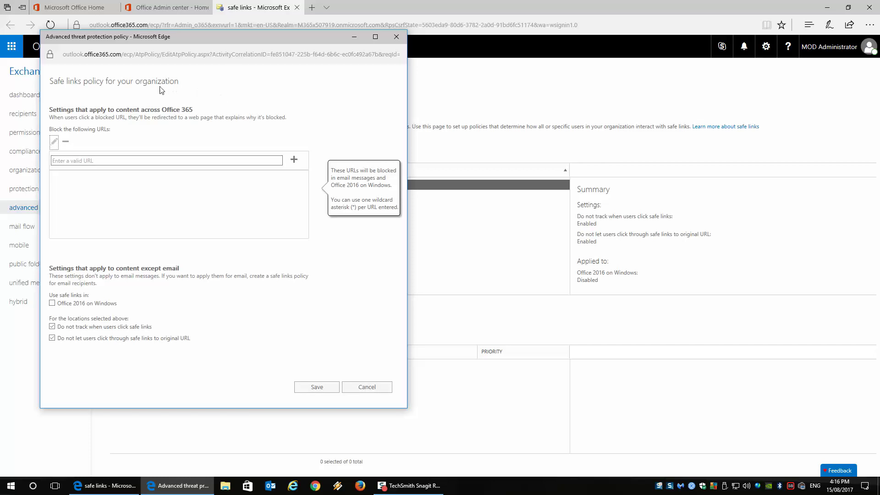
click(97, 160)
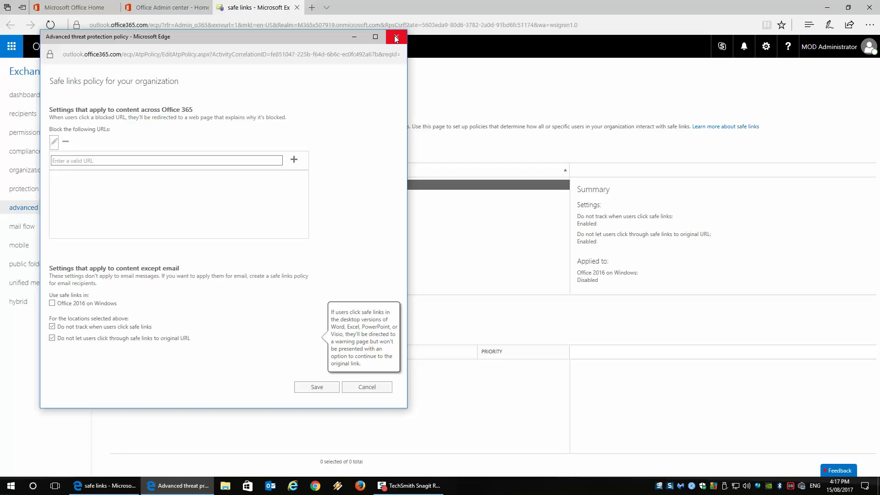
click(312, 390)
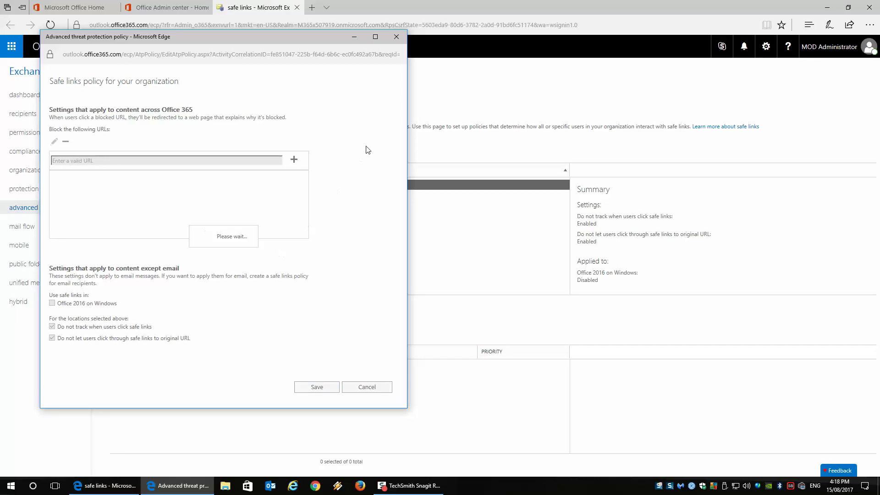